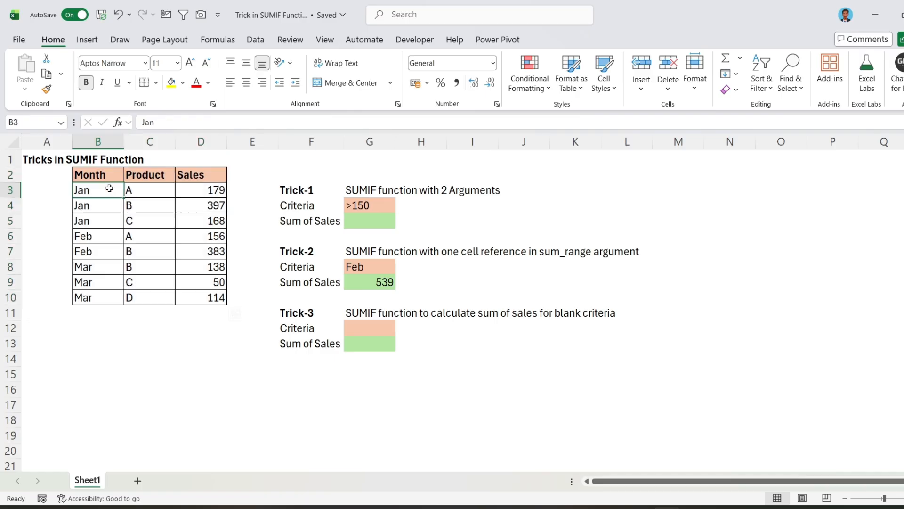
{"action": "left_click", "coordinate": [151, 178]}
{"action": "left_click", "coordinate": [216, 178]}
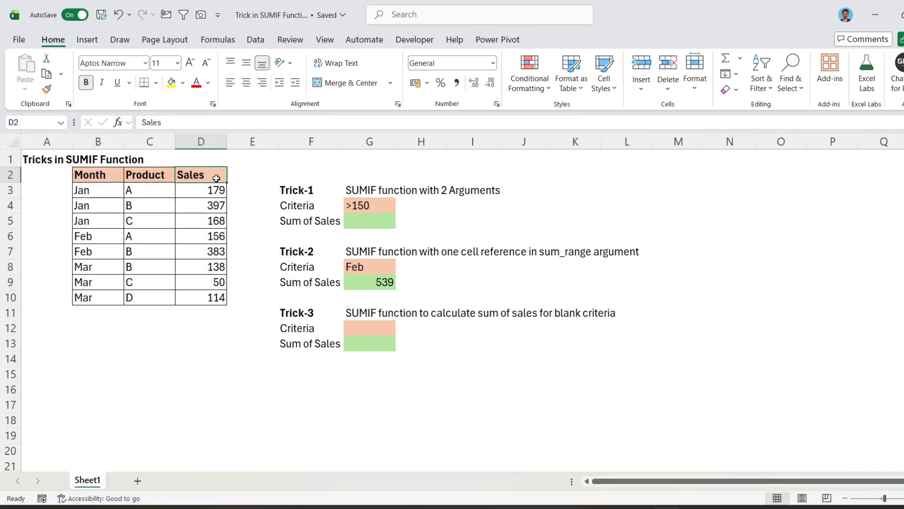
{"action": "left_click", "coordinate": [382, 221]}
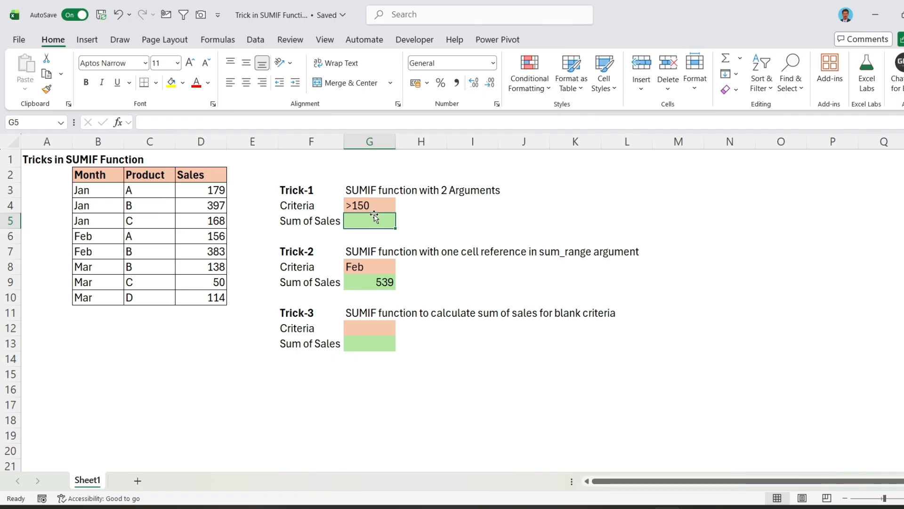
{"action": "left_click", "coordinate": [379, 205]}
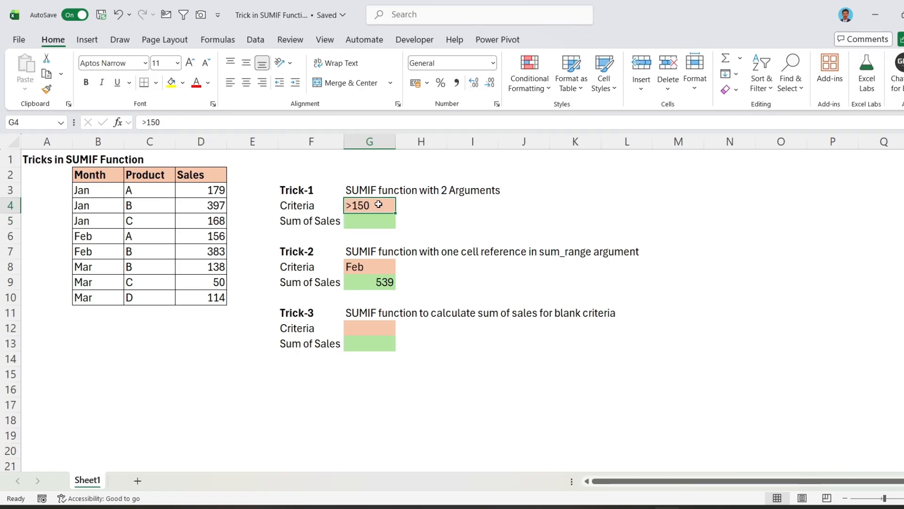
{"action": "left_click_drag", "start_coordinate": [206, 190], "coordinate": [208, 290]}
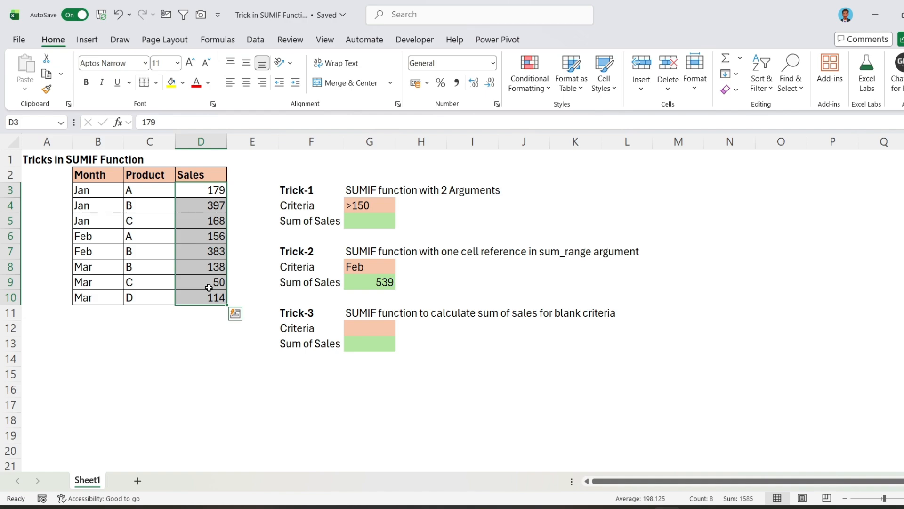
- Enter the two-argument formula =SUMIF(D3:D10,G4) in the Trick-1 Sum of Sales cell G5
{"action": "left_click", "coordinate": [364, 222]}
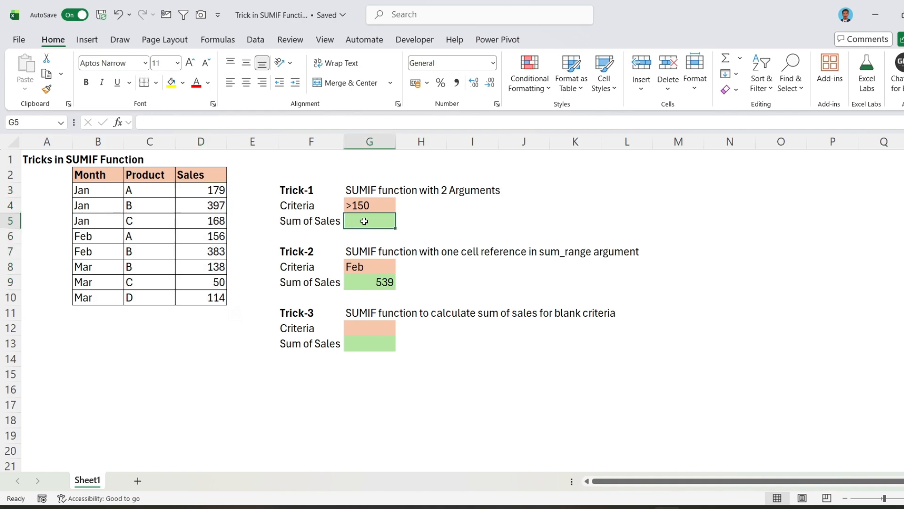
{"action": "type", "text": "=sum"}
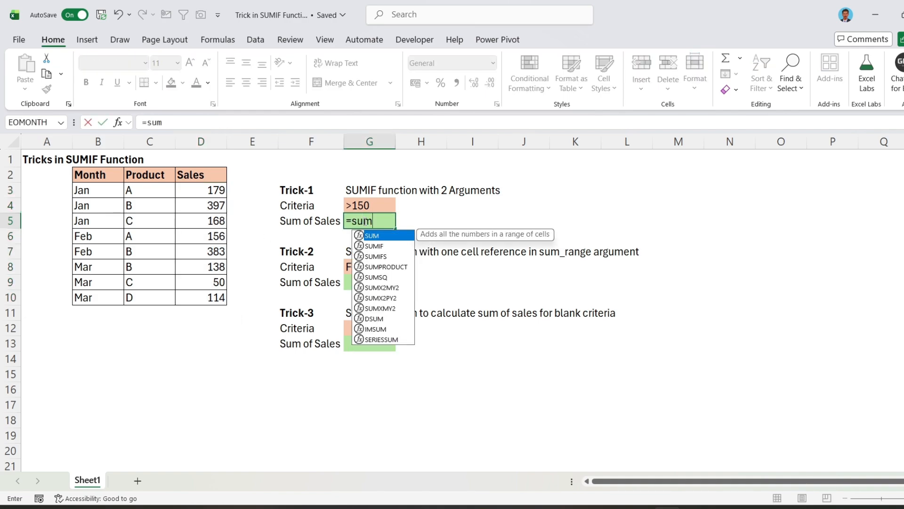
{"action": "key", "text": "Down"}
{"action": "key", "text": "Tab"}
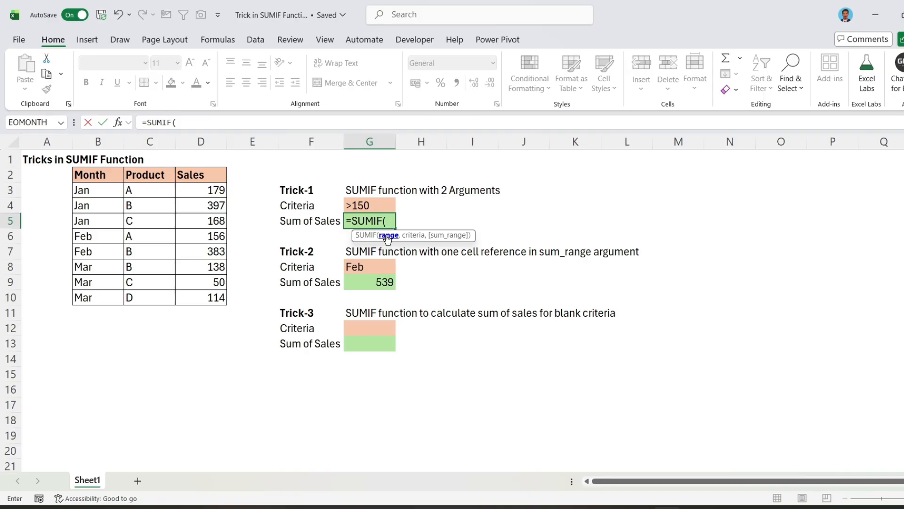
{"action": "left_click_drag", "start_coordinate": [212, 187], "coordinate": [208, 293]}
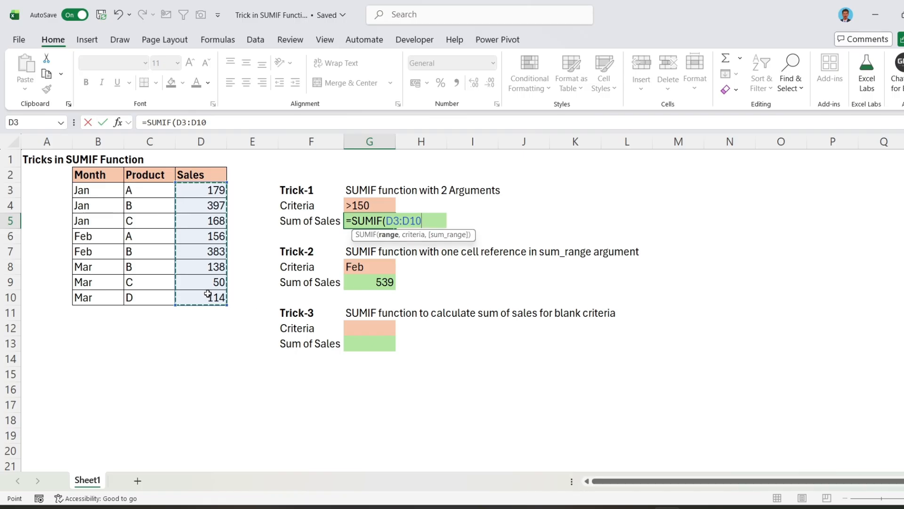
{"action": "type", "text": ","}
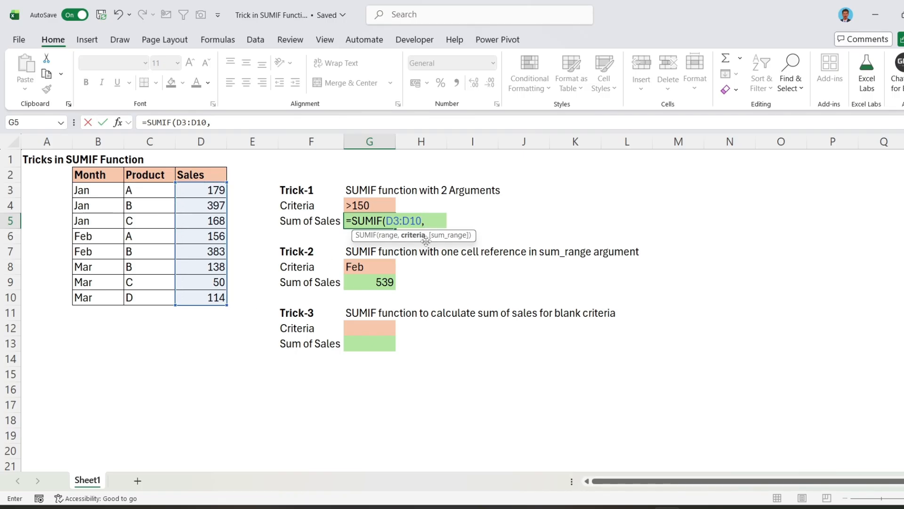
{"action": "left_click", "coordinate": [374, 204]}
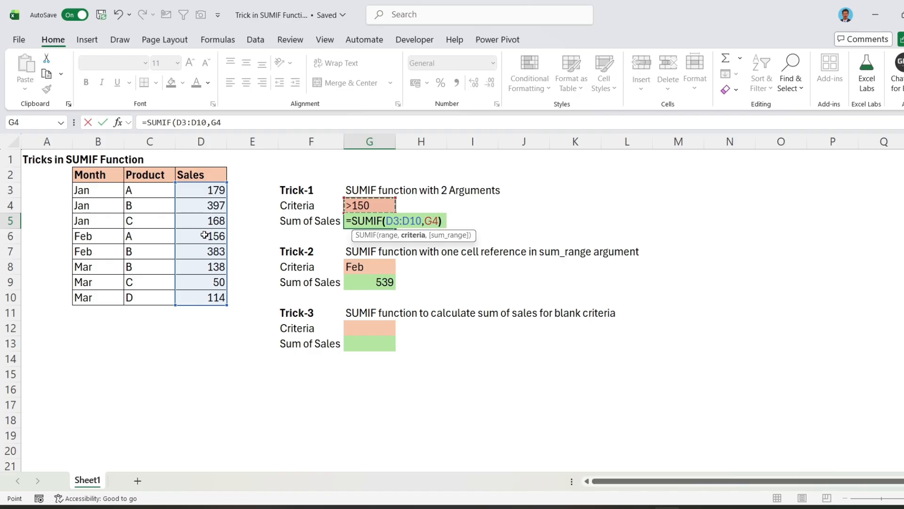
{"action": "type", "text": ")"}
{"action": "key", "text": "ctrl+Return"}
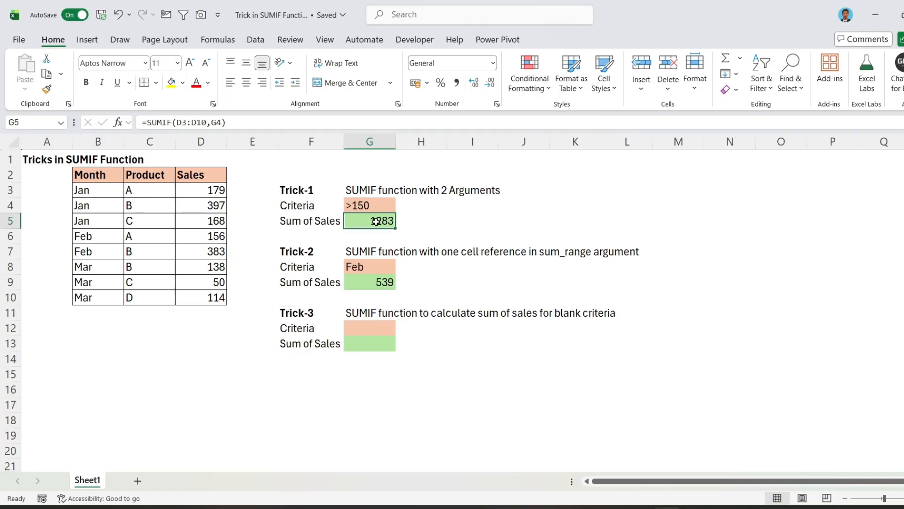
- Filter the Sales column to values greater than 150 and select the remaining sales to check their sum
{"action": "left_click", "coordinate": [206, 173]}
{"action": "key", "text": "ctrl+shift+l"}
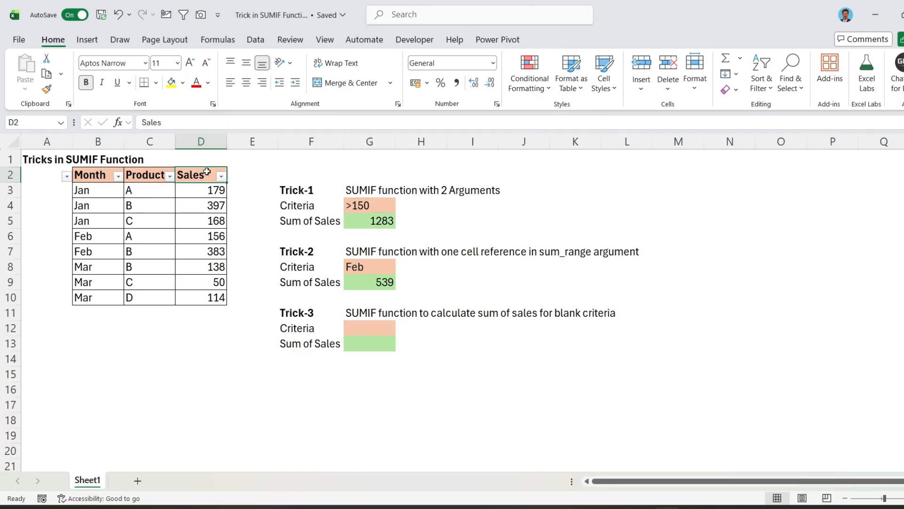
{"action": "key", "text": "alt+Down"}
{"action": "key", "text": "Down"}
{"action": "key", "text": "Down"}
{"action": "key", "text": "Down"}
{"action": "key", "text": "Down"}
{"action": "key", "text": "Down"}
{"action": "key", "text": "Down"}
{"action": "key", "text": "Down"}
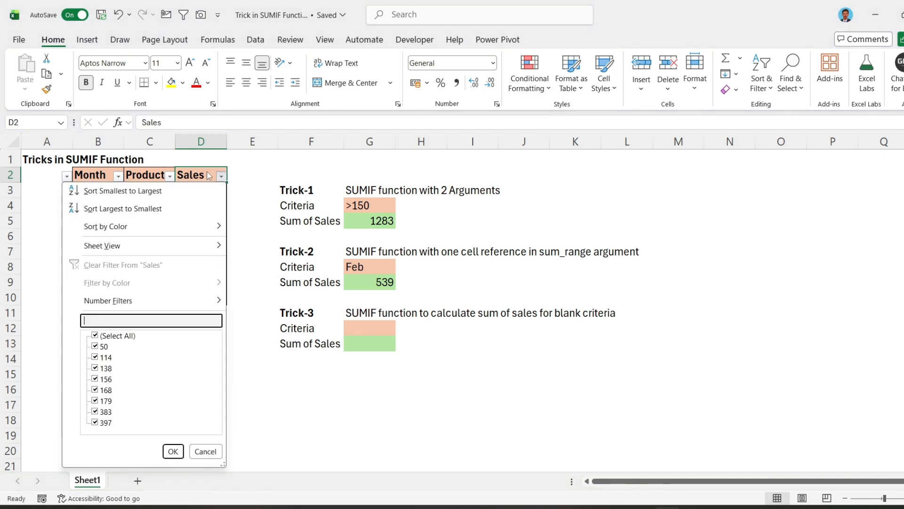
{"action": "key", "text": "Up"}
{"action": "key", "text": "Right"}
{"action": "key", "text": "Down"}
{"action": "key", "text": "Down"}
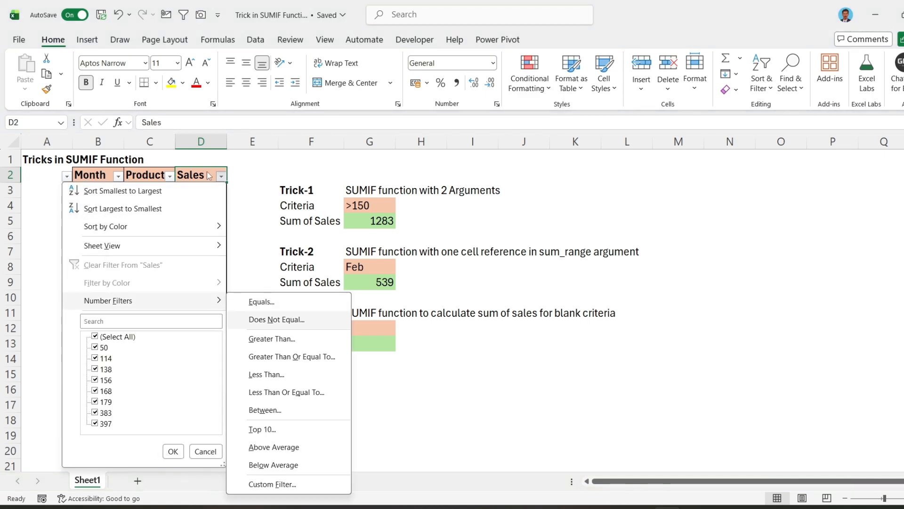
{"action": "key", "text": "Return"}
{"action": "type", "text": "150"}
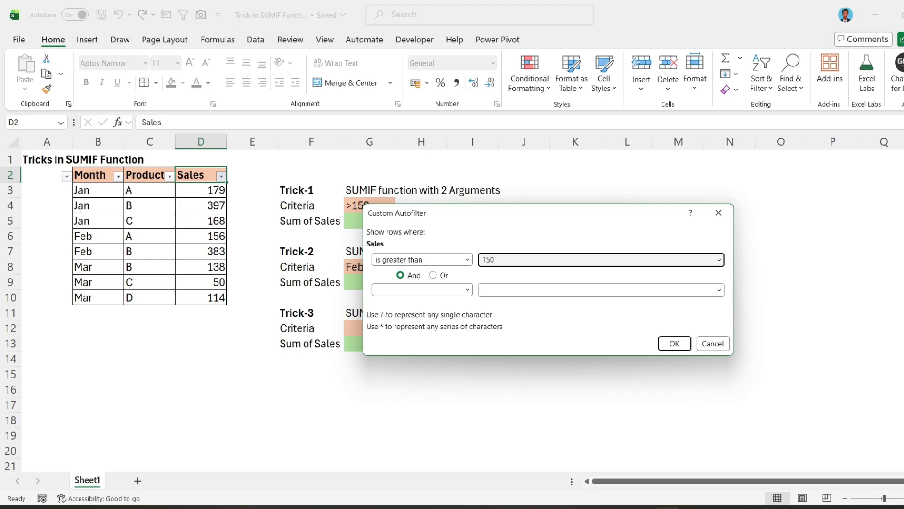
{"action": "key", "text": "Return"}
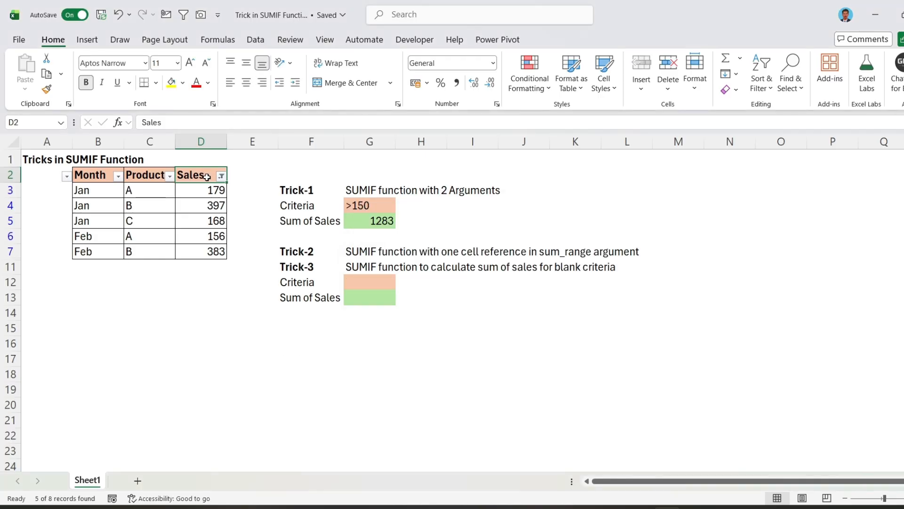
{"action": "left_click_drag", "start_coordinate": [205, 193], "coordinate": [211, 252]}
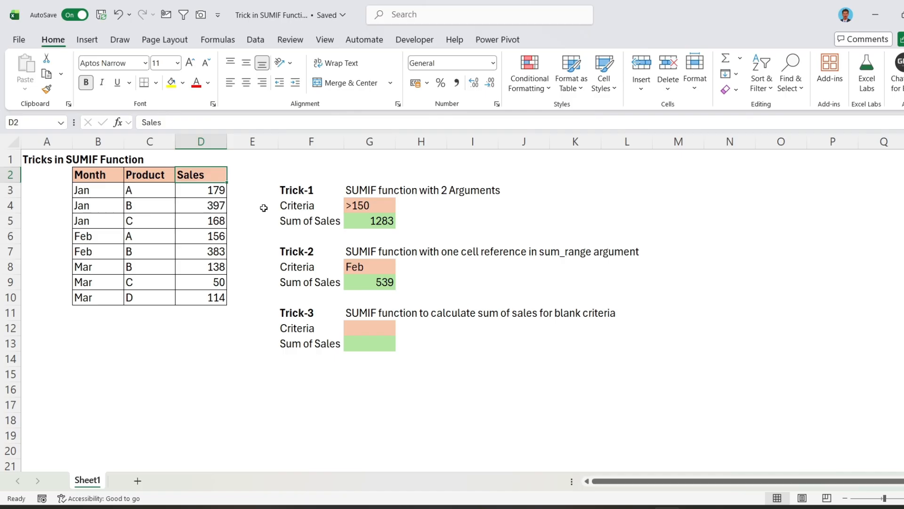
- Clear the Trick-2 Sum of Sales formula in G9 and check the sum of the Feb sales in D6:D7
{"action": "left_click", "coordinate": [367, 220]}
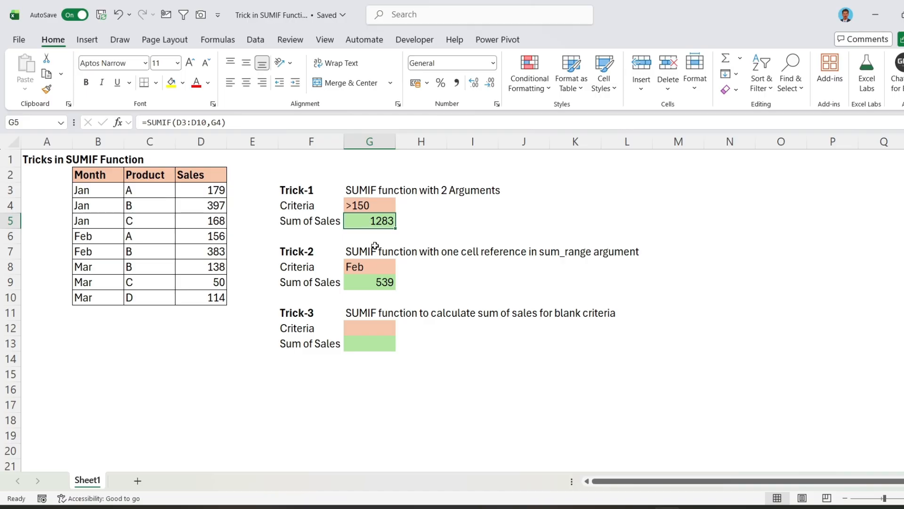
{"action": "left_click", "coordinate": [371, 282]}
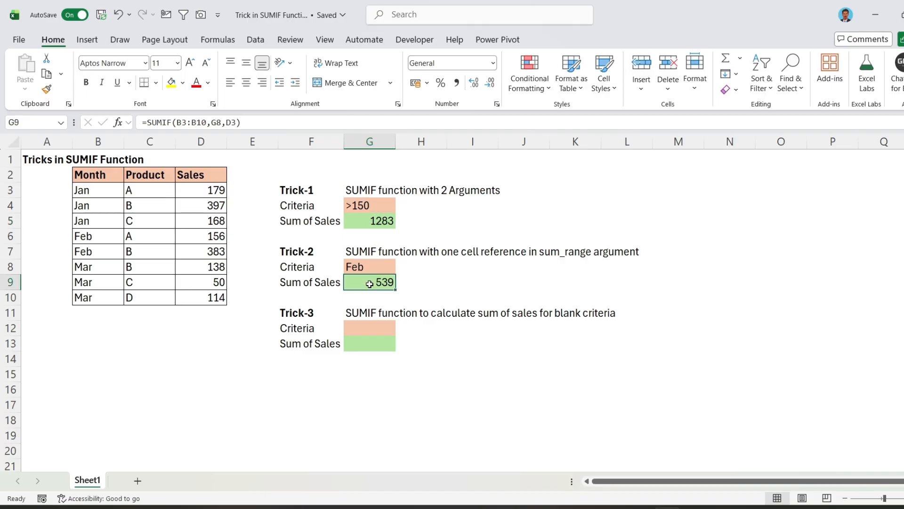
{"action": "key", "text": "Delete"}
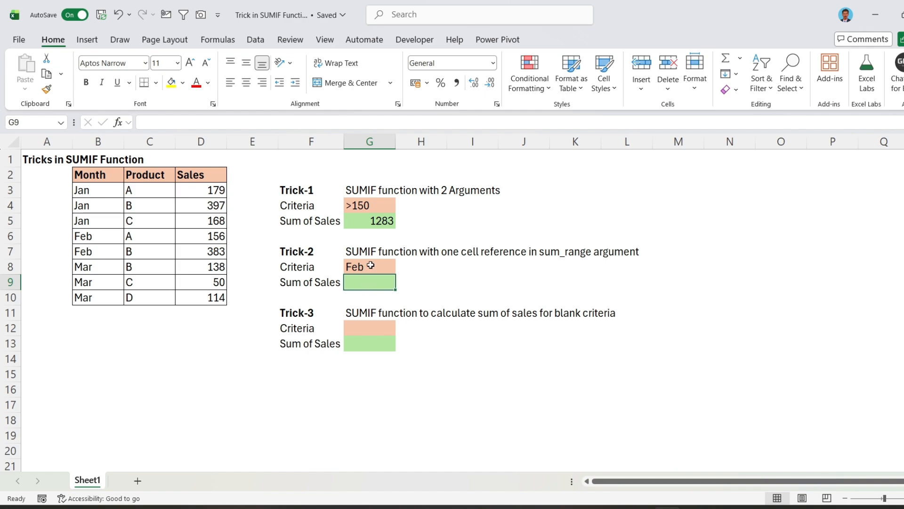
{"action": "left_click", "coordinate": [370, 265]}
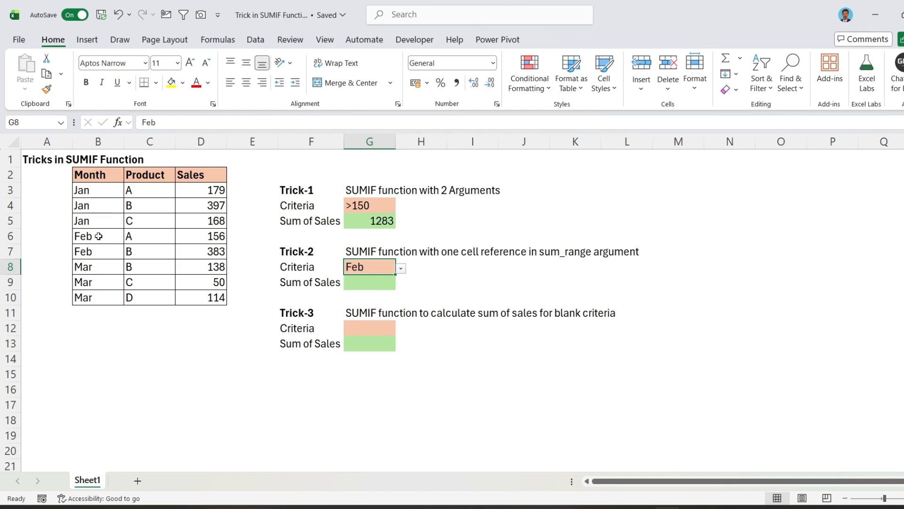
{"action": "left_click_drag", "start_coordinate": [98, 233], "coordinate": [105, 249]}
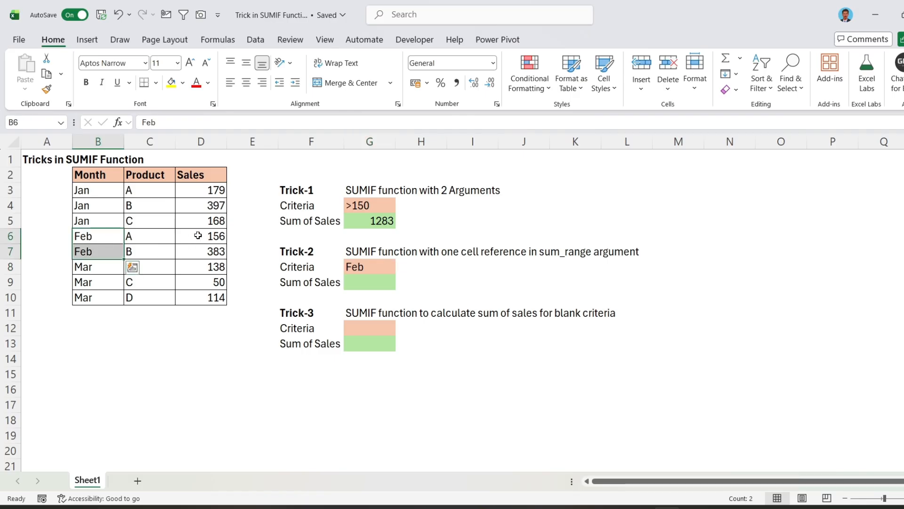
{"action": "left_click_drag", "start_coordinate": [197, 235], "coordinate": [201, 252]}
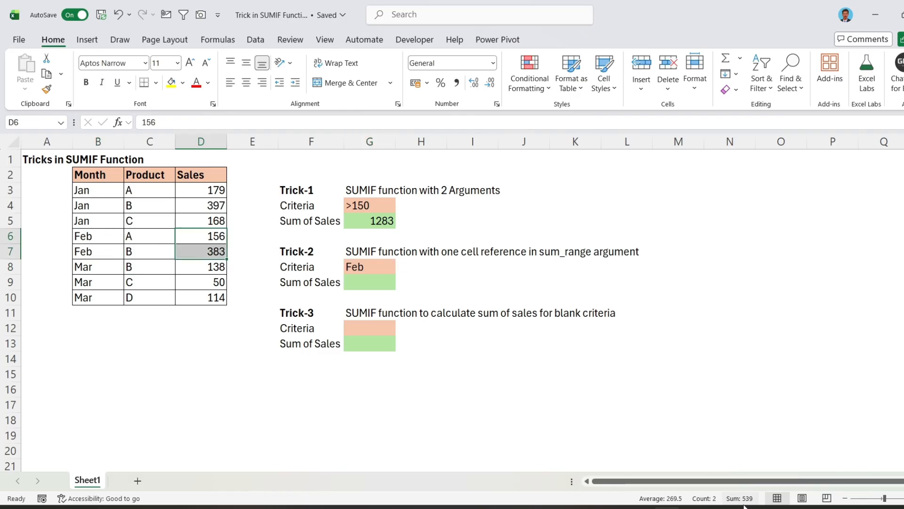
- Enter the formula =SUMIF(B3:B10,G8,D3:D10) in the Trick-2 Sum of Sales cell G9
{"action": "left_click", "coordinate": [368, 282]}
{"action": "type", "text": "=sumi"}
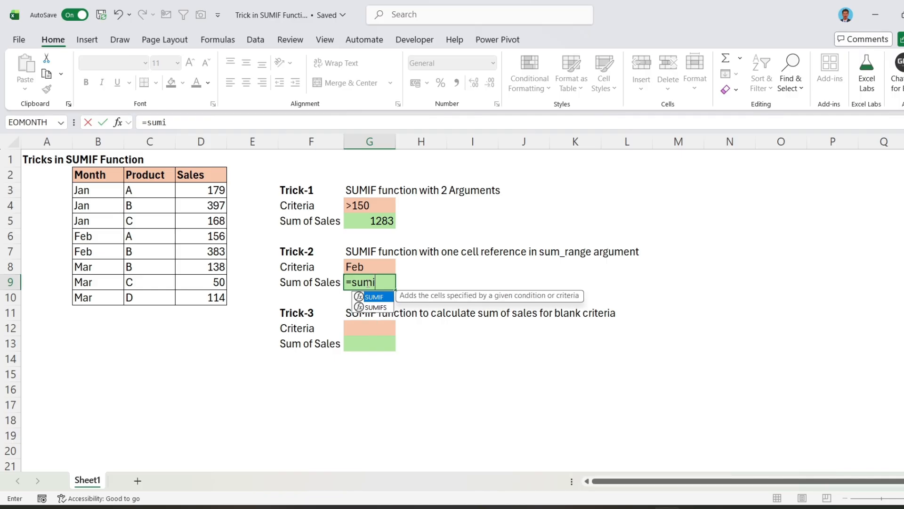
{"action": "key", "text": "Tab"}
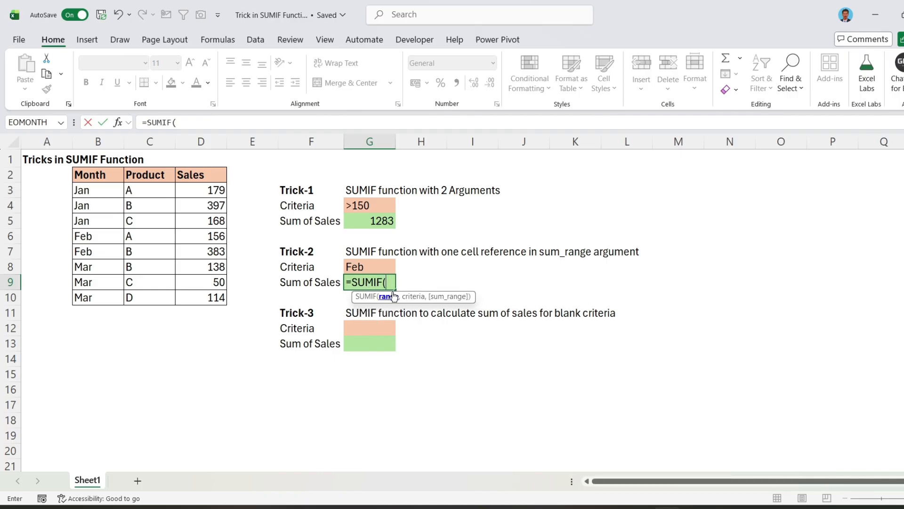
{"action": "left_click_drag", "start_coordinate": [100, 191], "coordinate": [101, 293]}
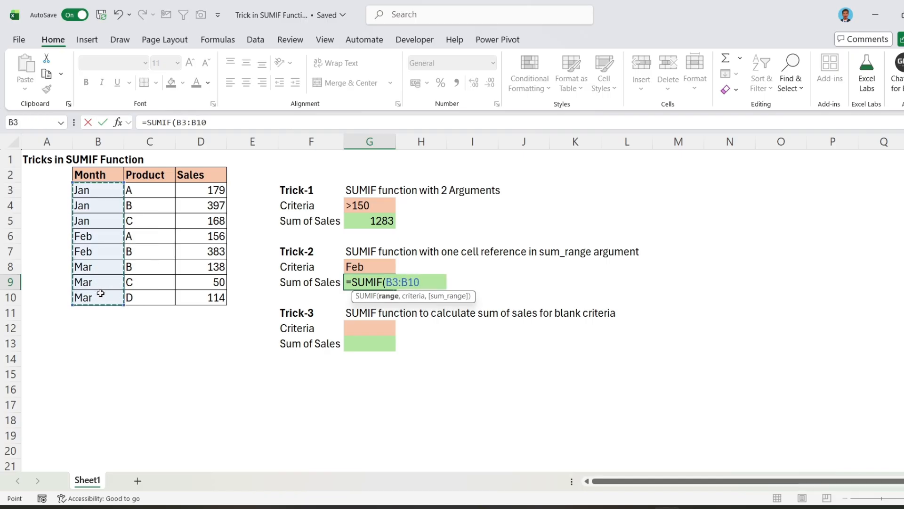
{"action": "type", "text": ","}
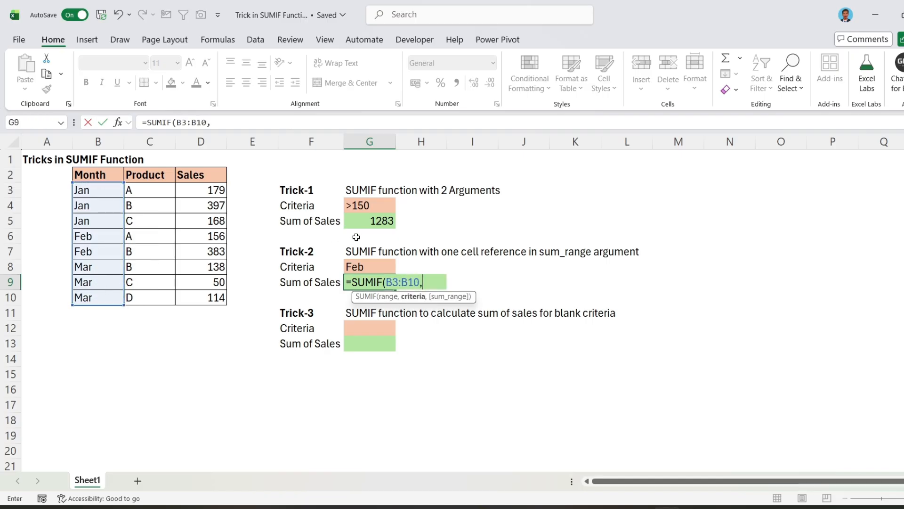
{"action": "left_click", "coordinate": [375, 265]}
{"action": "type", "text": ","}
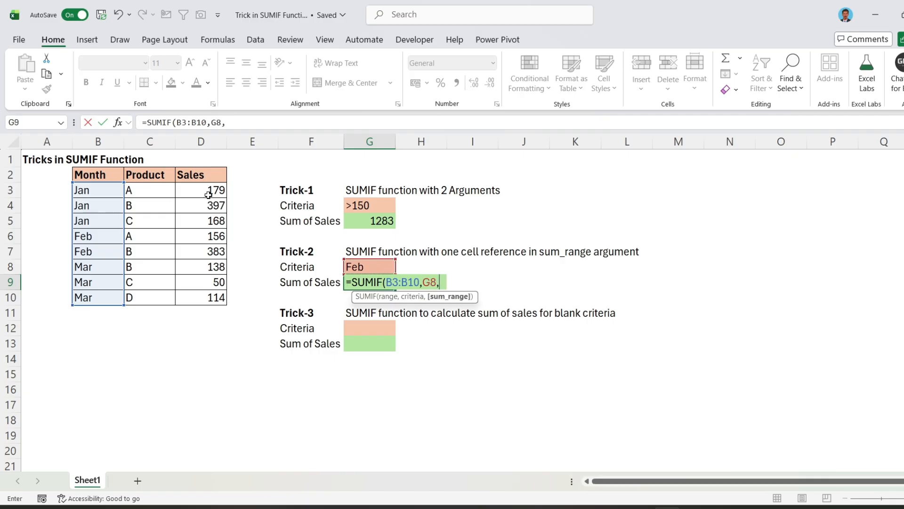
{"action": "left_click_drag", "start_coordinate": [207, 191], "coordinate": [208, 295]}
{"action": "type", "text": ")"}
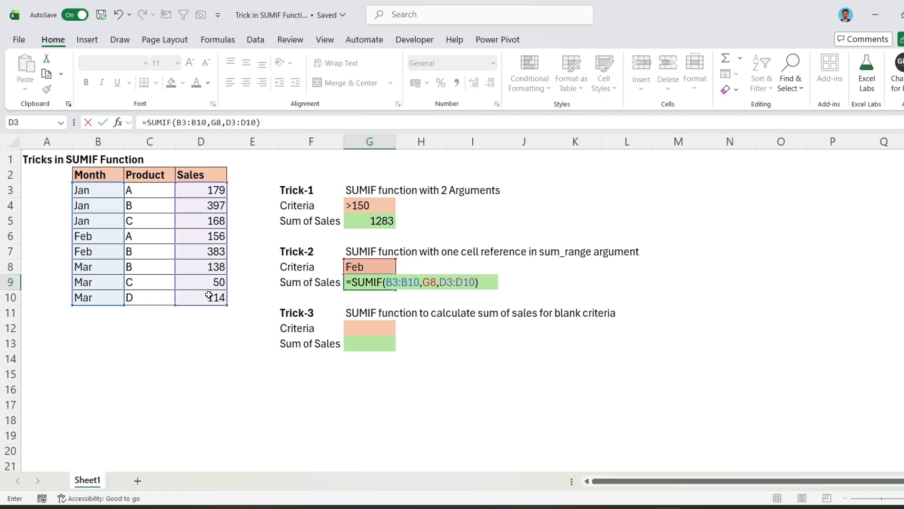
{"action": "key", "text": "ctrl+Return"}
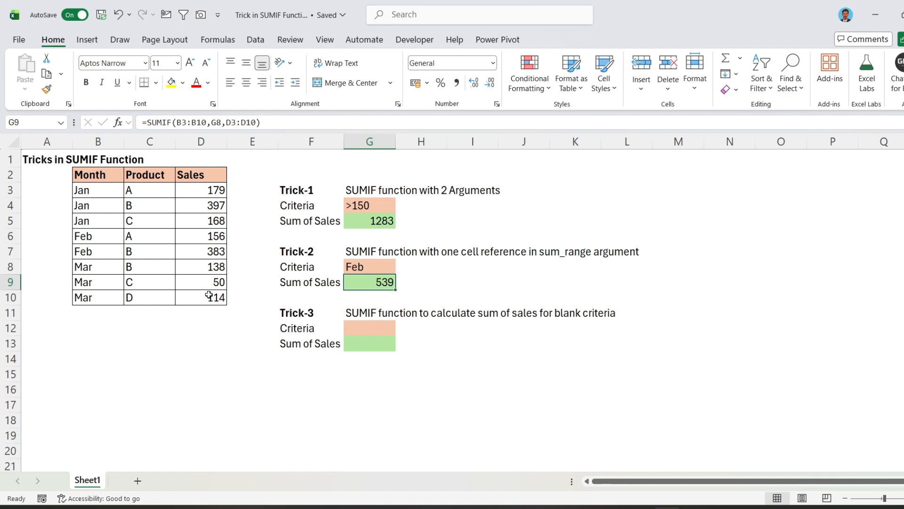
- Replace the sum_range argument of the SUMIF formula in G9 with the single cell D3
{"action": "left_click", "coordinate": [255, 119]}
{"action": "left_click", "coordinate": [252, 141]}
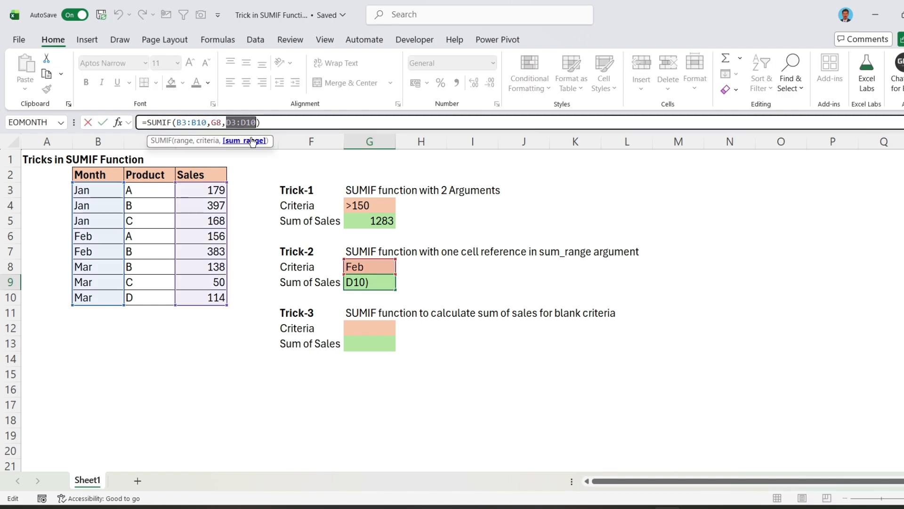
{"action": "key", "text": "Delete"}
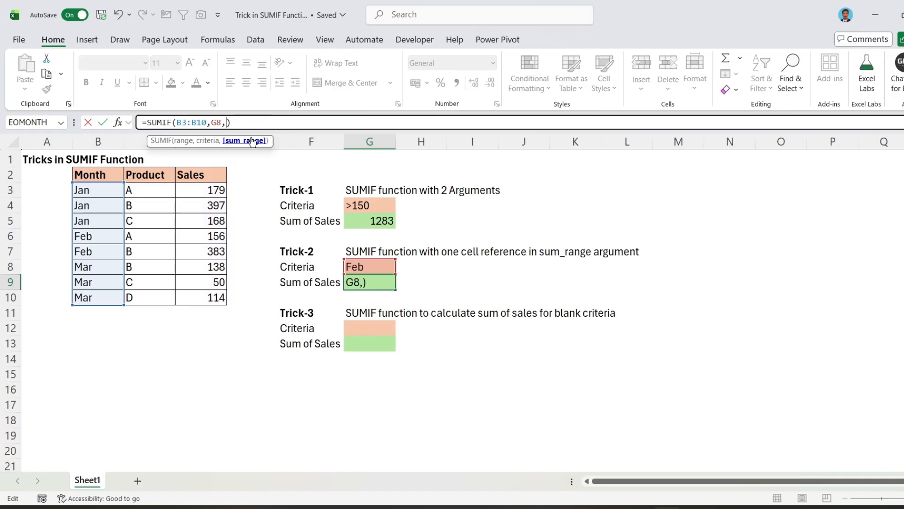
{"action": "left_click", "coordinate": [207, 190]}
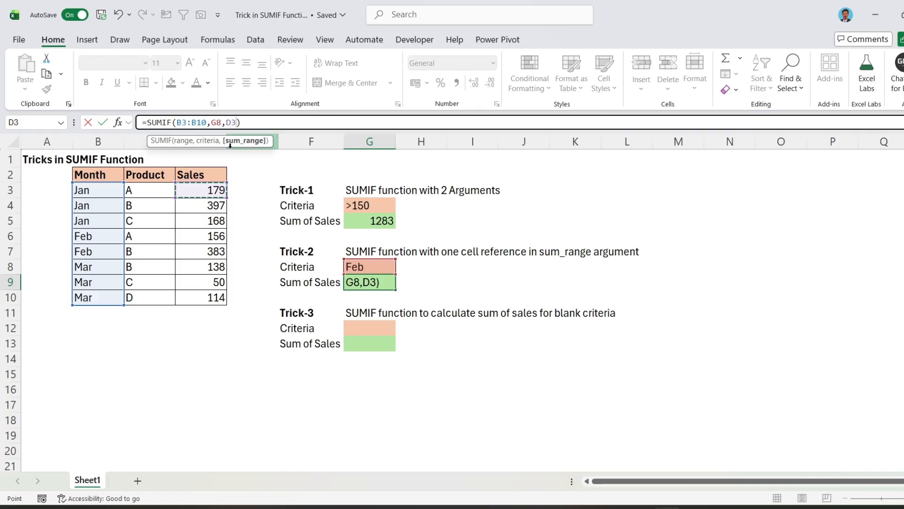
{"action": "key", "text": "ctrl+Return"}
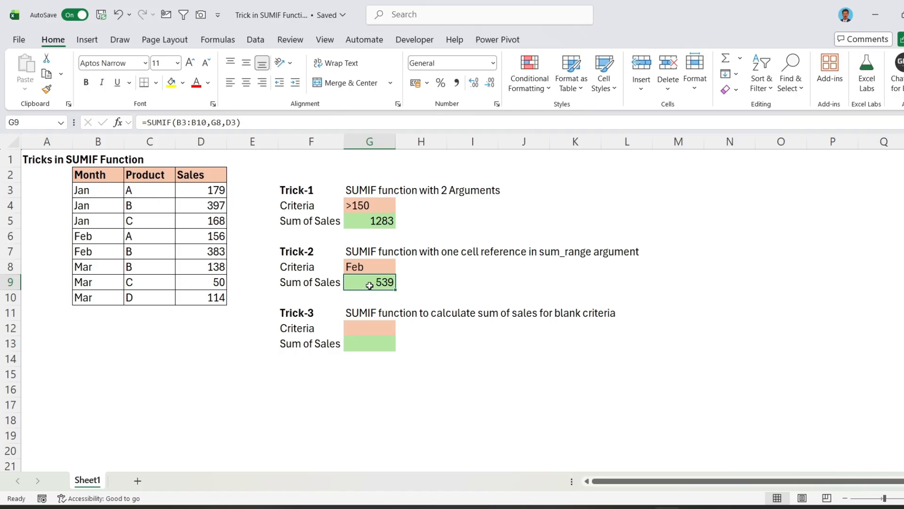
- Clear the Mar entries from the Month cells B8:B10 and check the sum of the corresponding sales in D8:D10
{"action": "left_click", "coordinate": [377, 343]}
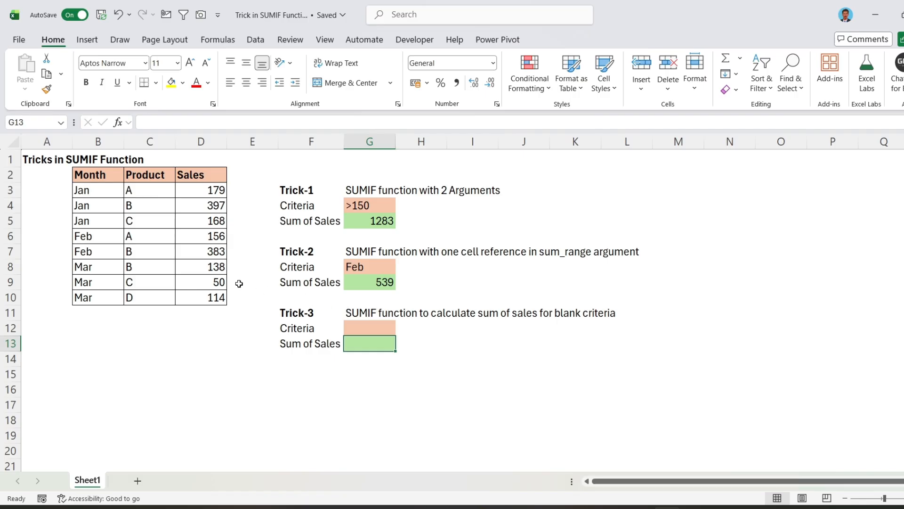
{"action": "left_click_drag", "start_coordinate": [104, 265], "coordinate": [91, 298]}
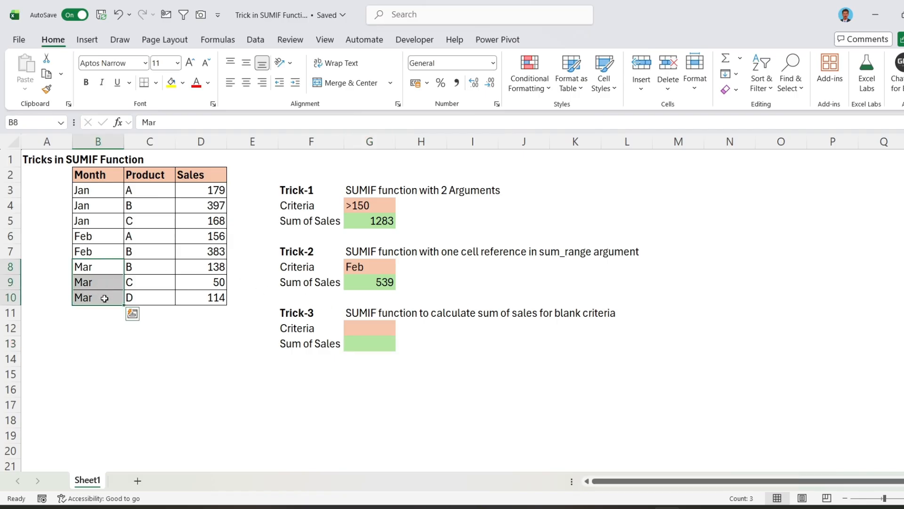
{"action": "key", "text": "Delete"}
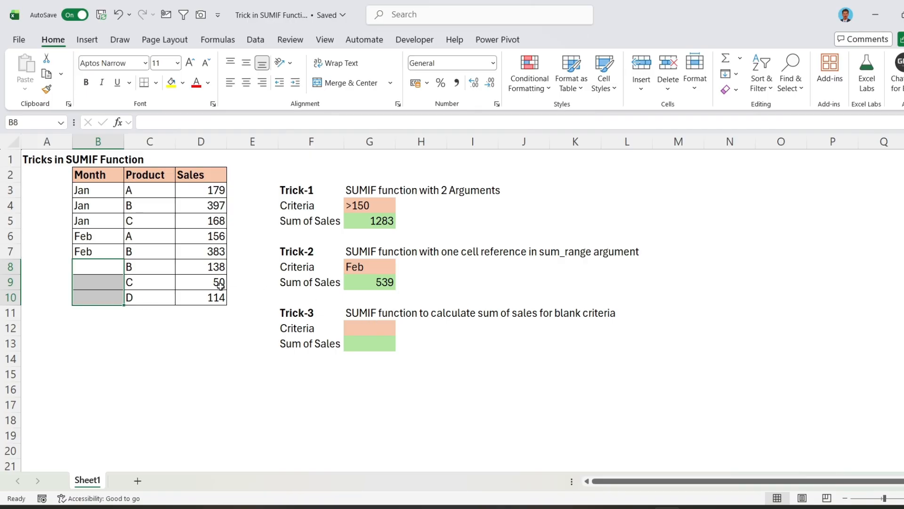
{"action": "left_click", "coordinate": [207, 267]}
{"action": "left_click_drag", "start_coordinate": [207, 267], "coordinate": [210, 297]}
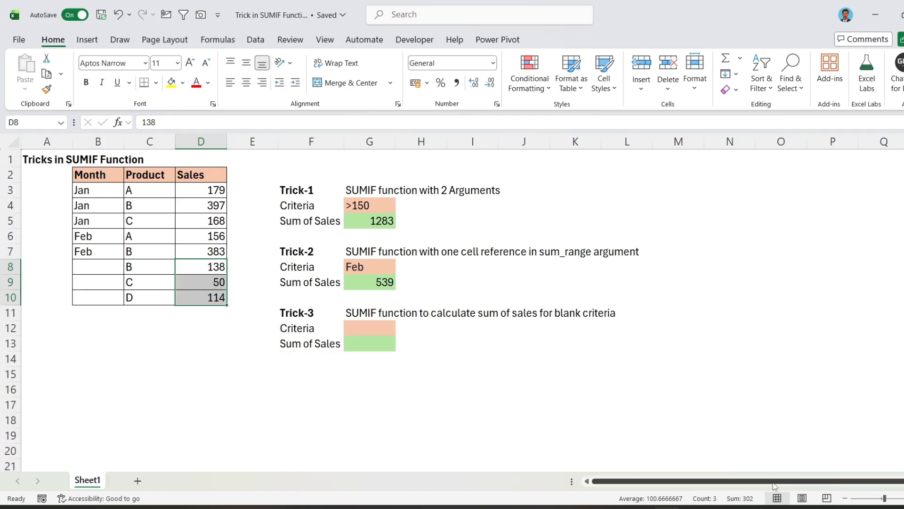
- Enter the formula =SUMIF(B3:B10,"=",D3:D10) in the Trick-3 Sum of Sales cell G13 to total sales with a blank month
{"action": "left_click", "coordinate": [386, 343]}
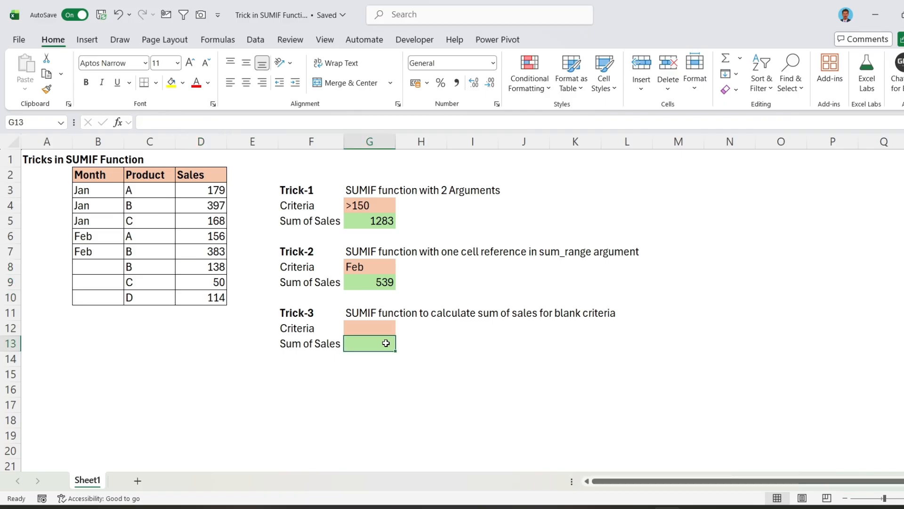
{"action": "type", "text": "="}
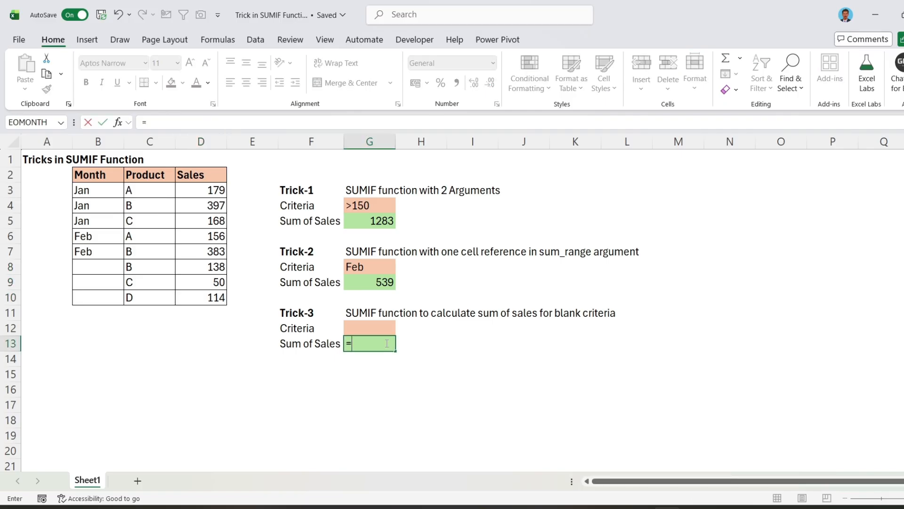
{"action": "type", "text": "sumi"}
{"action": "key", "text": "Tab"}
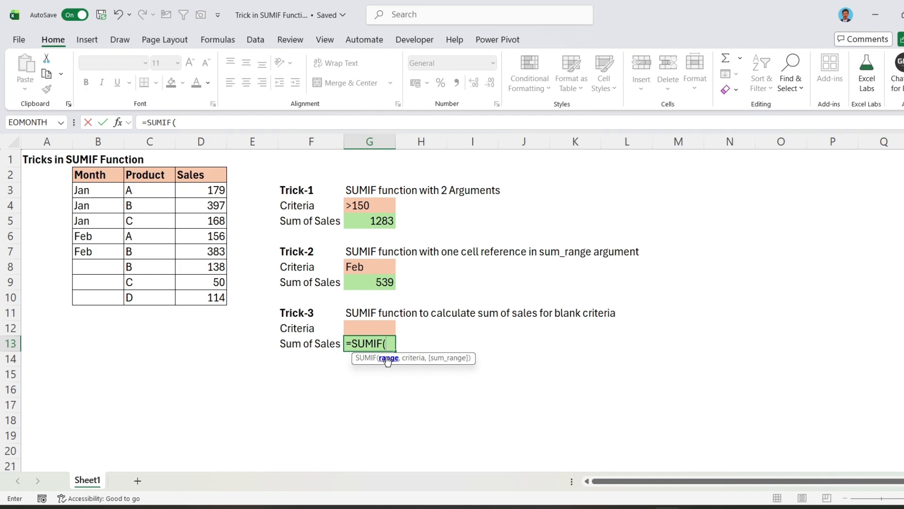
{"action": "left_click_drag", "start_coordinate": [107, 191], "coordinate": [111, 290]}
{"action": "type", "text": ","}
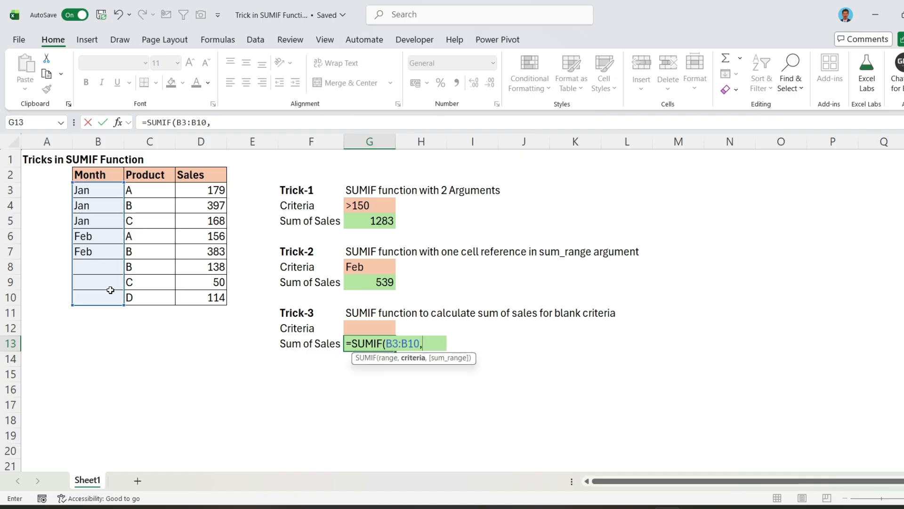
{"action": "type", "text": "\"=\""}
{"action": "type", "text": ","}
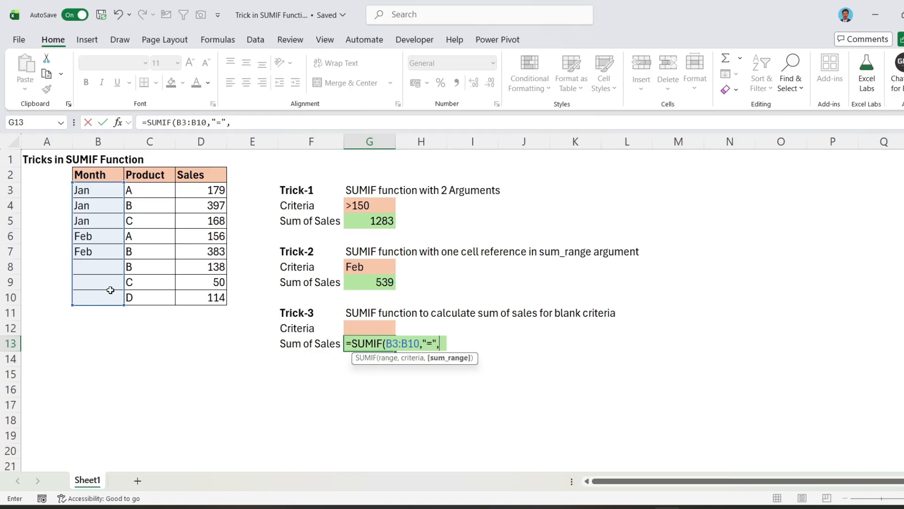
{"action": "left_click_drag", "start_coordinate": [200, 189], "coordinate": [203, 293]}
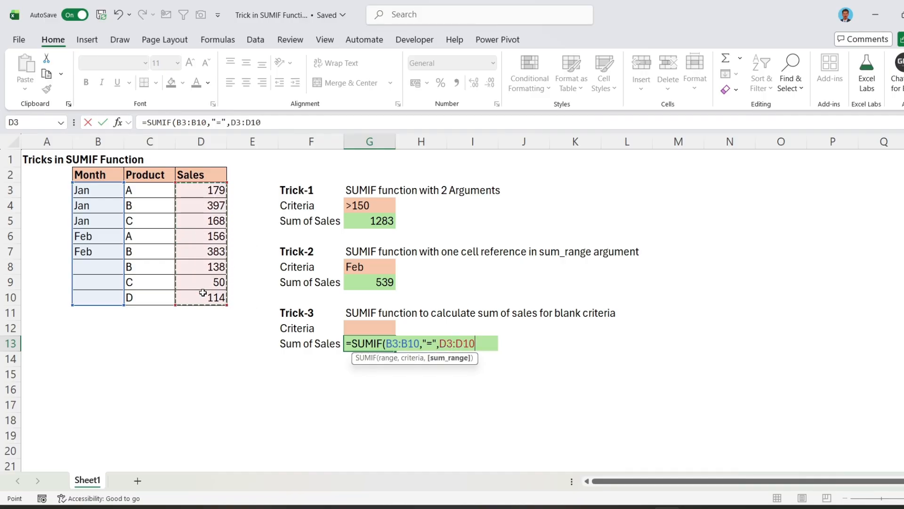
{"action": "key", "text": "Return"}
{"action": "key", "text": "Up"}
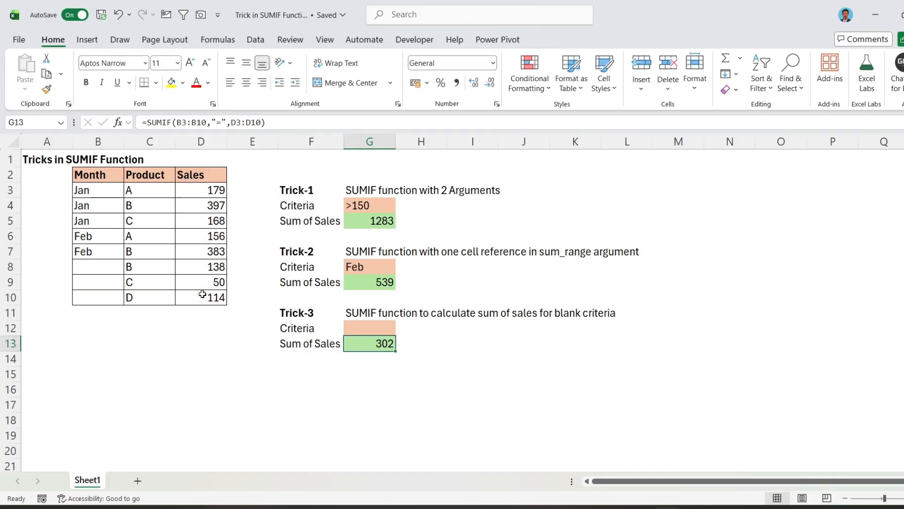